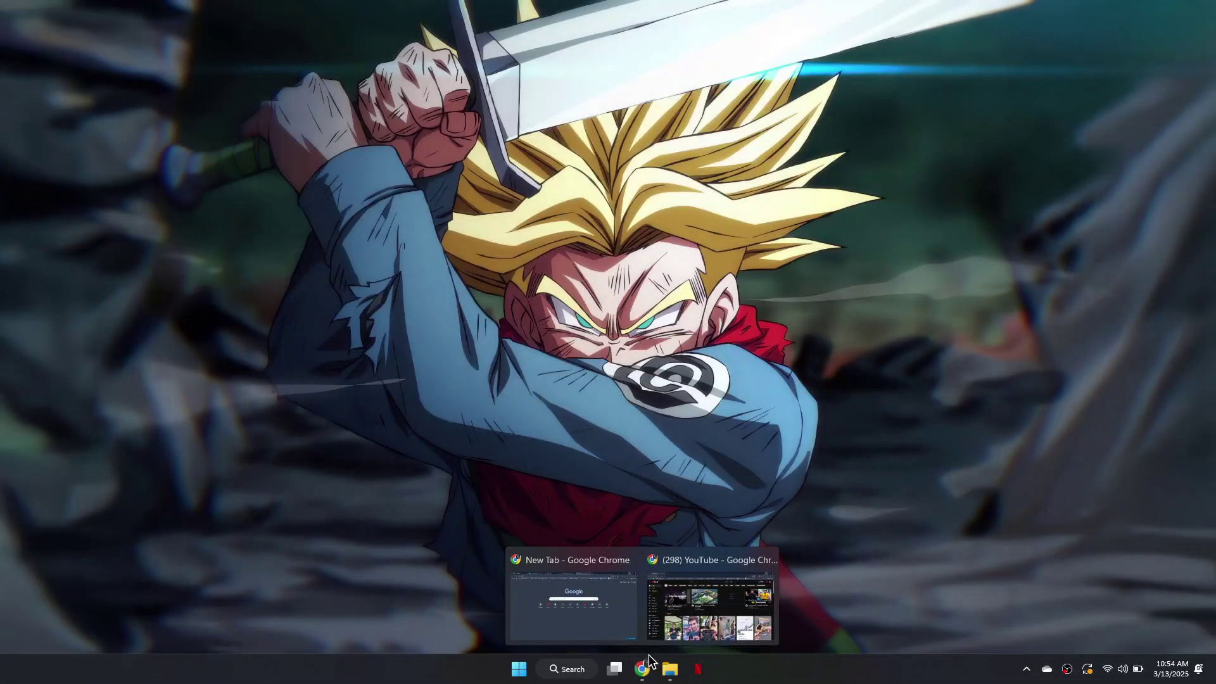
Bring the YouTube window to the front and open the account menu
{"action": "left_click", "coordinate": [711, 608]}
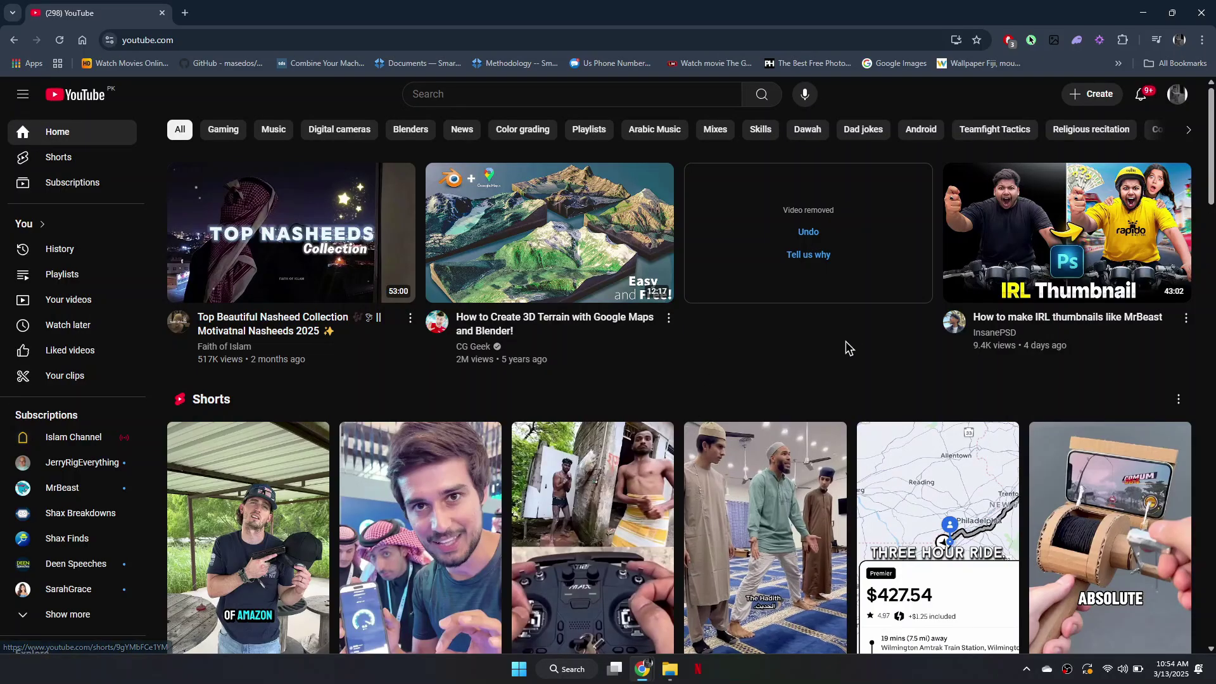
{"action": "left_click", "coordinate": [1178, 94]}
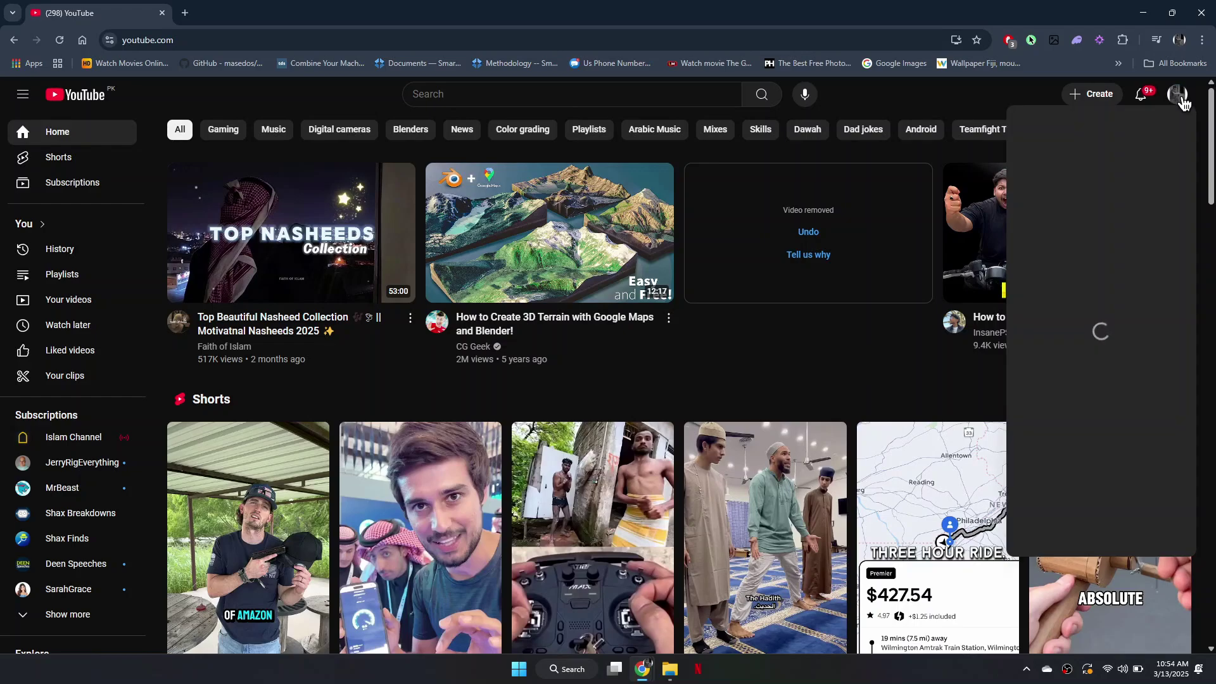
{"action": "left_click", "coordinate": [1096, 277]}
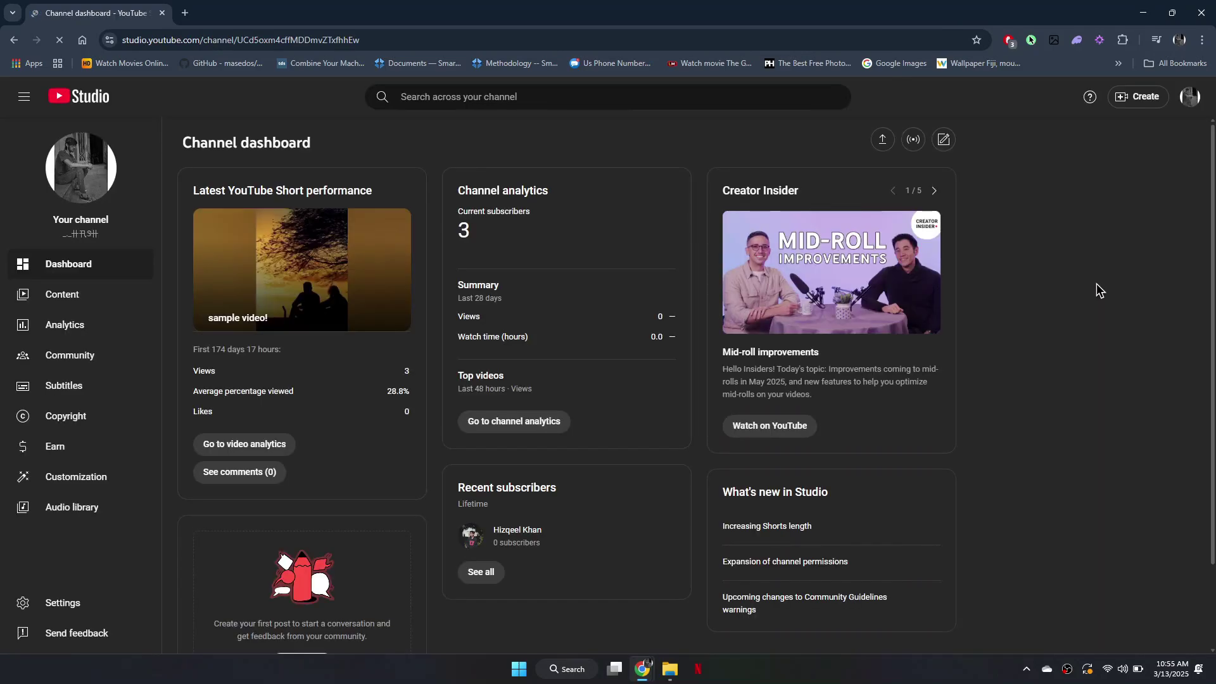
{"action": "left_click", "coordinate": [63, 604]}
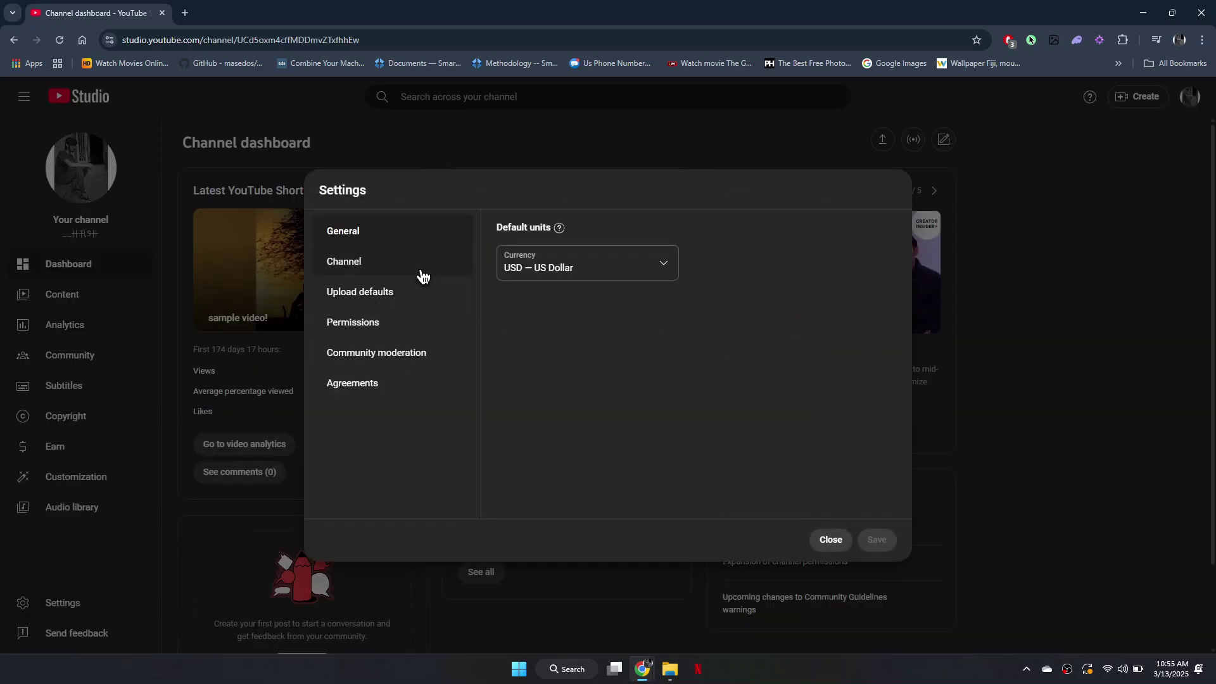
{"action": "left_click", "coordinate": [423, 273]}
{"action": "left_click", "coordinate": [710, 235]}
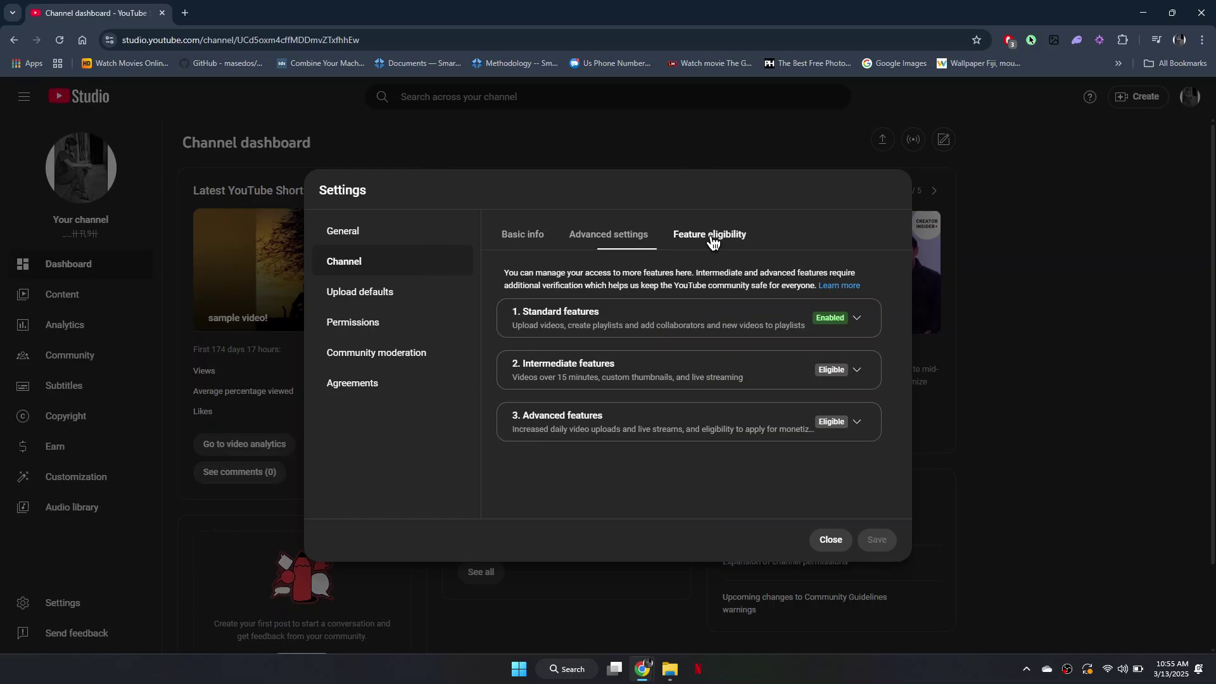
{"action": "left_click", "coordinate": [856, 369]}
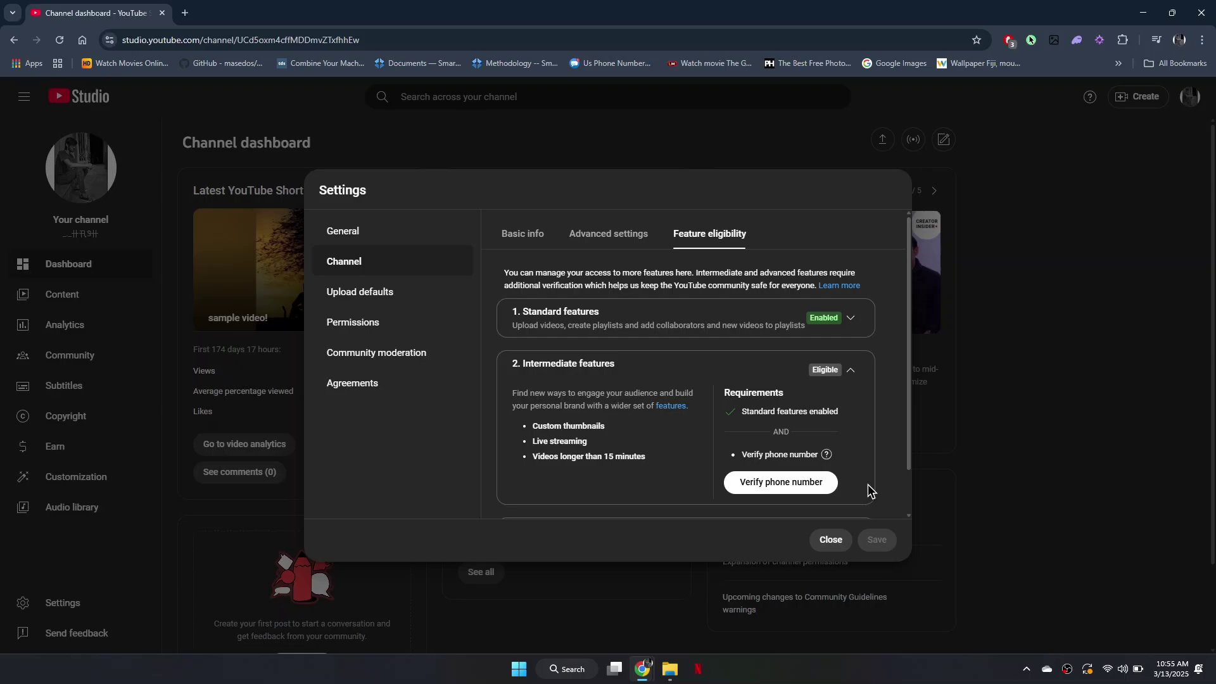
{"action": "key", "text": "ctrl+t"}
{"action": "type", "text": "freephone.io"}
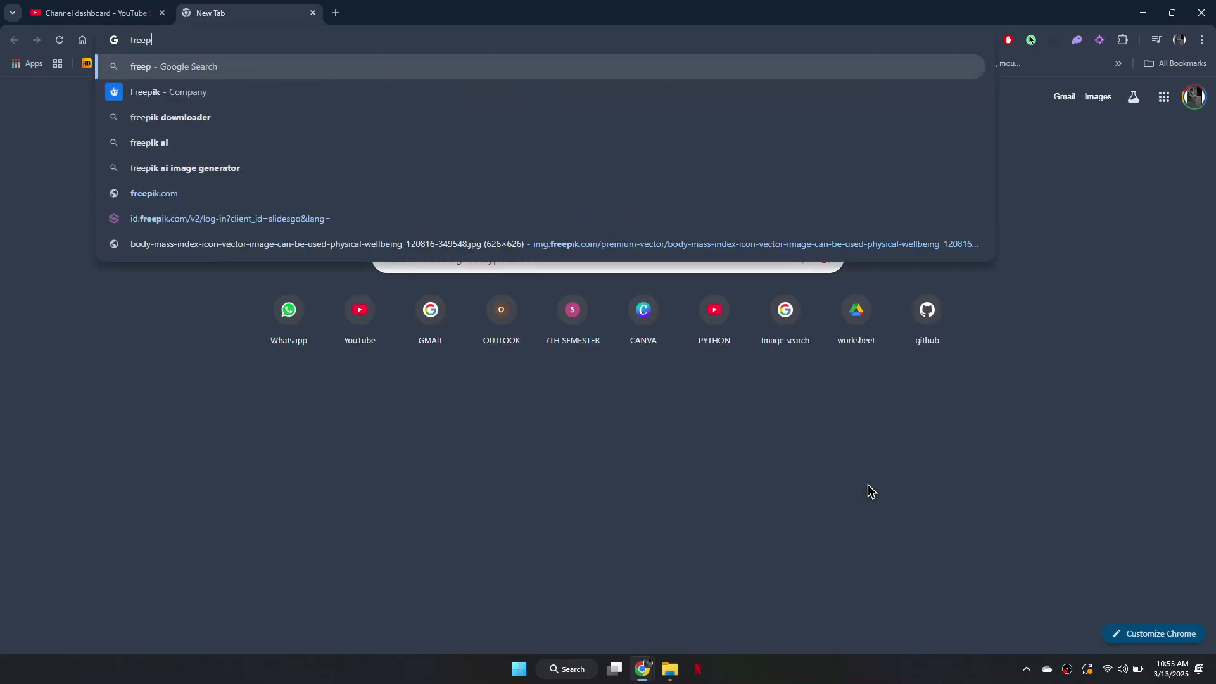
{"action": "key", "text": "Return"}
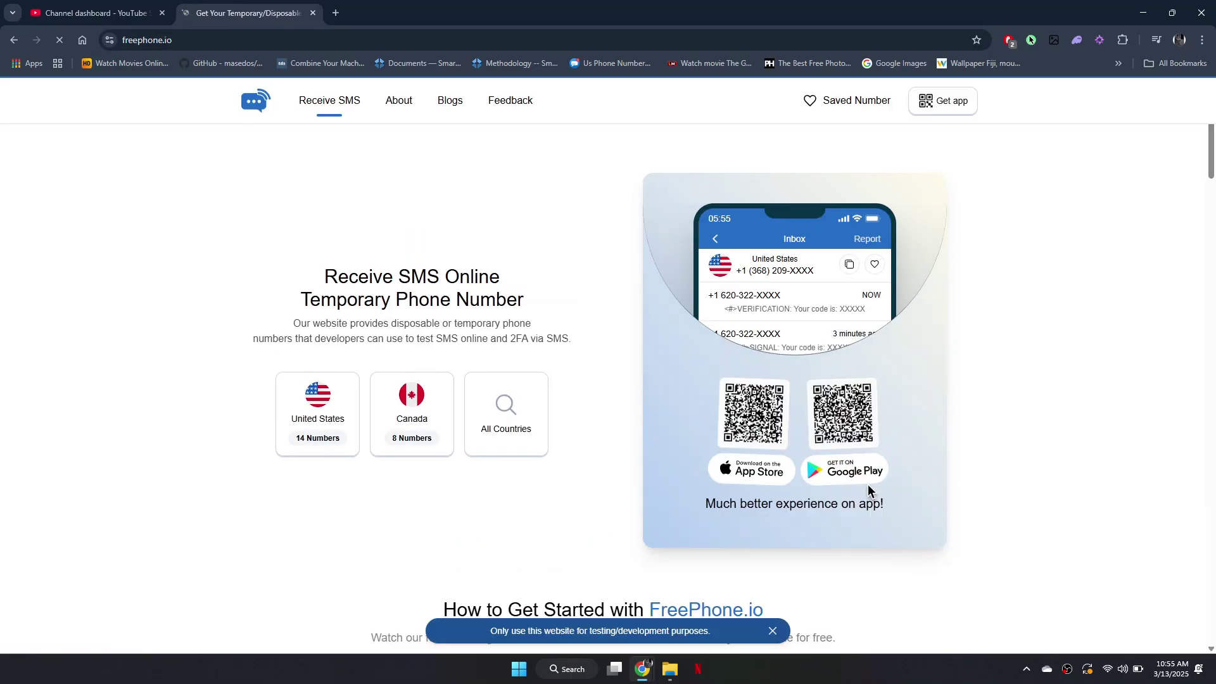
{"action": "left_click", "coordinate": [329, 416]}
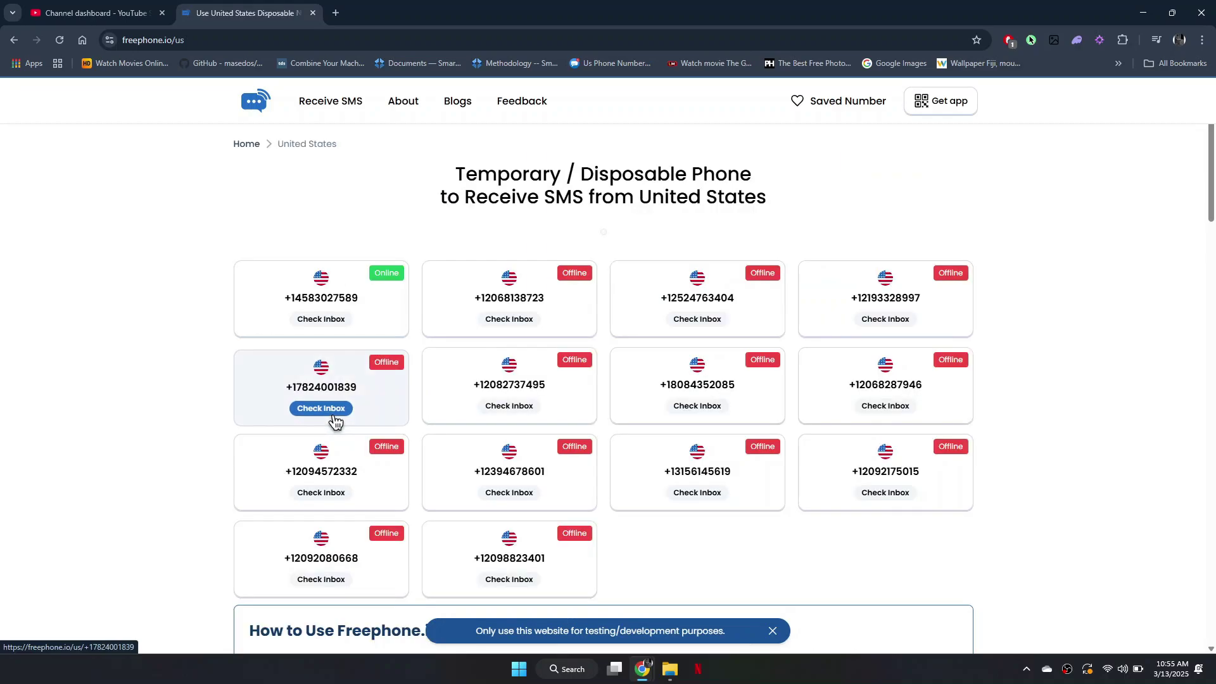
{"action": "left_click", "coordinate": [320, 319]}
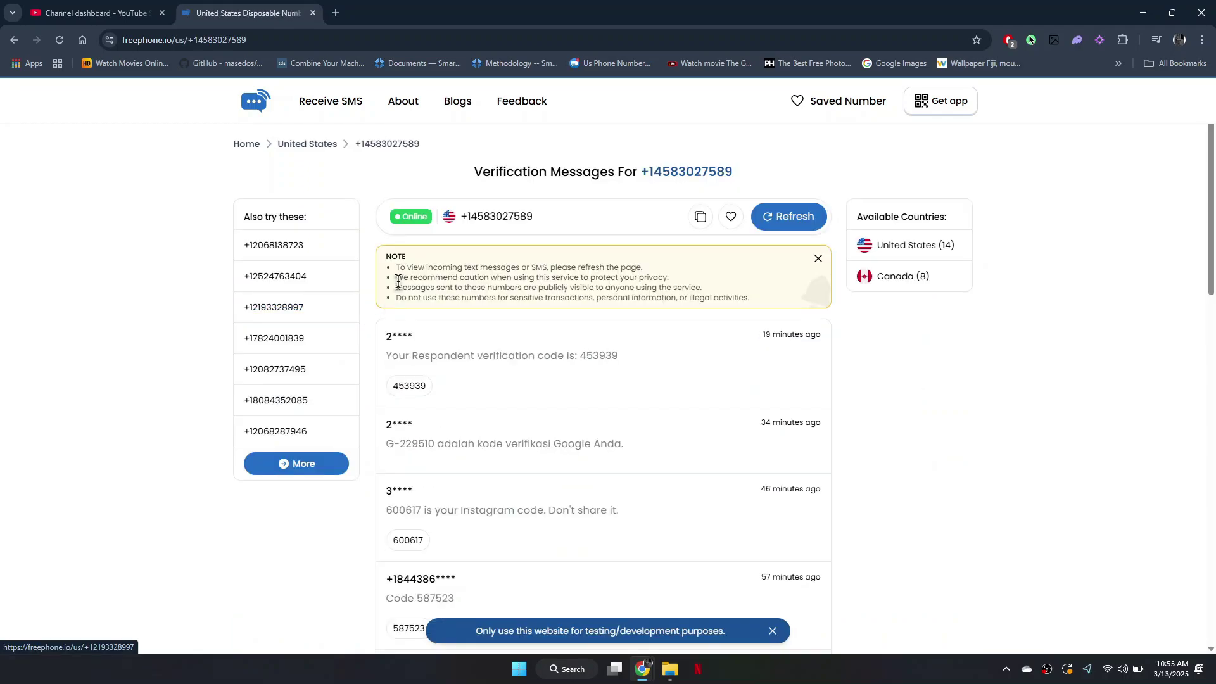
{"action": "left_click", "coordinate": [701, 217]}
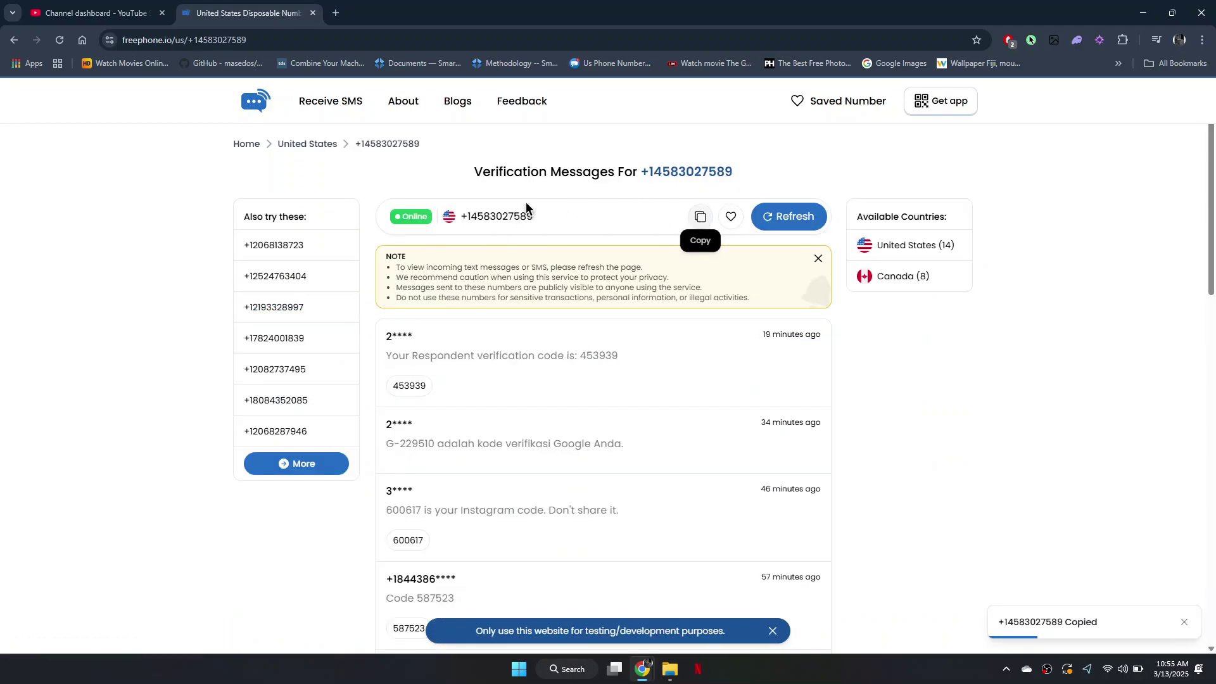
{"action": "left_click", "coordinate": [86, 12]}
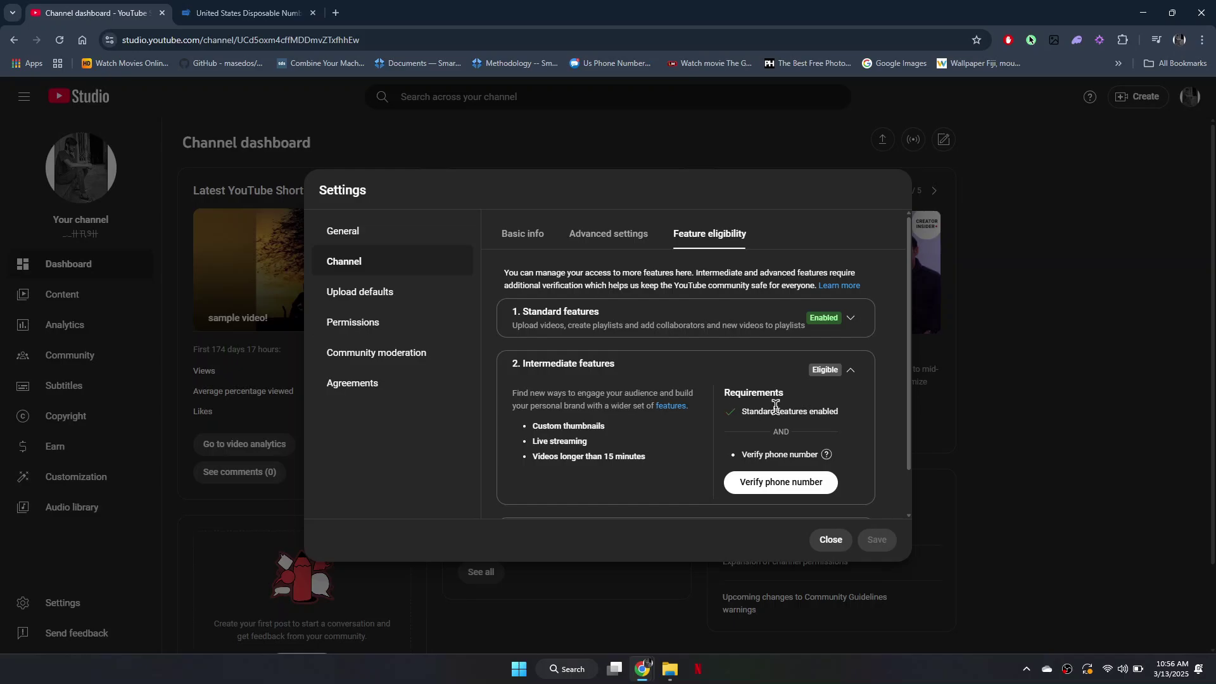
{"action": "left_click", "coordinate": [780, 482]}
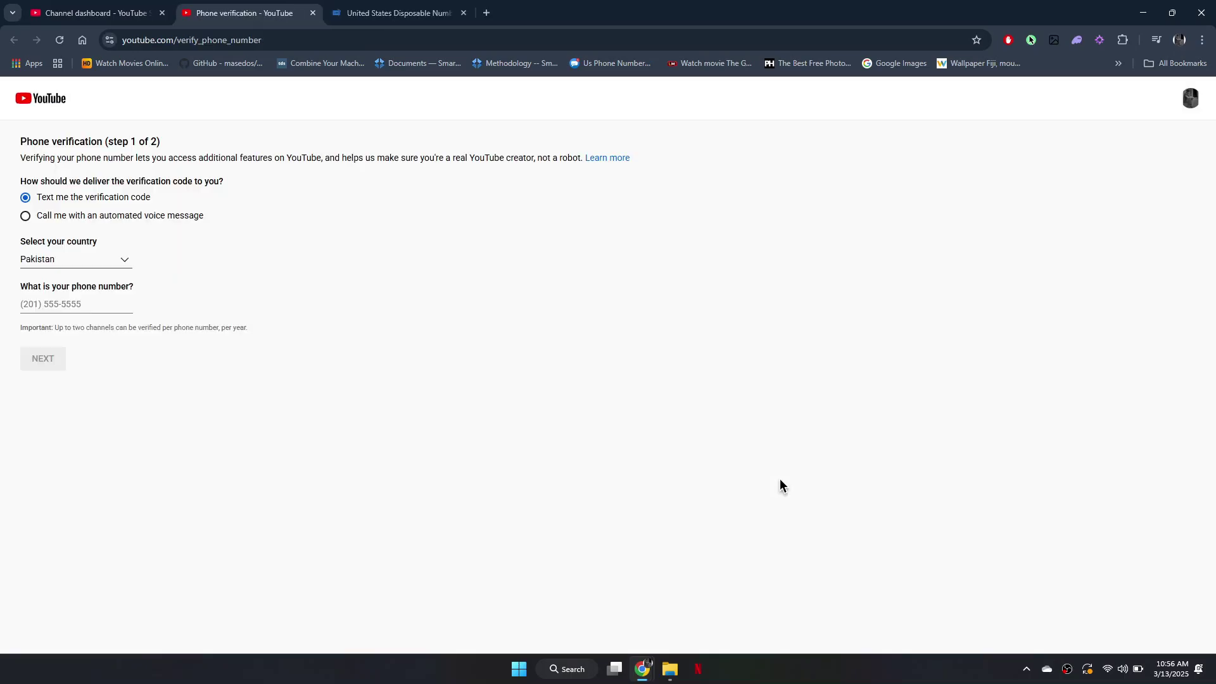
{"action": "left_click", "coordinate": [105, 262]}
{"action": "scroll", "coordinate": [123, 408], "scroll_direction": "down", "scroll_amount": 5}
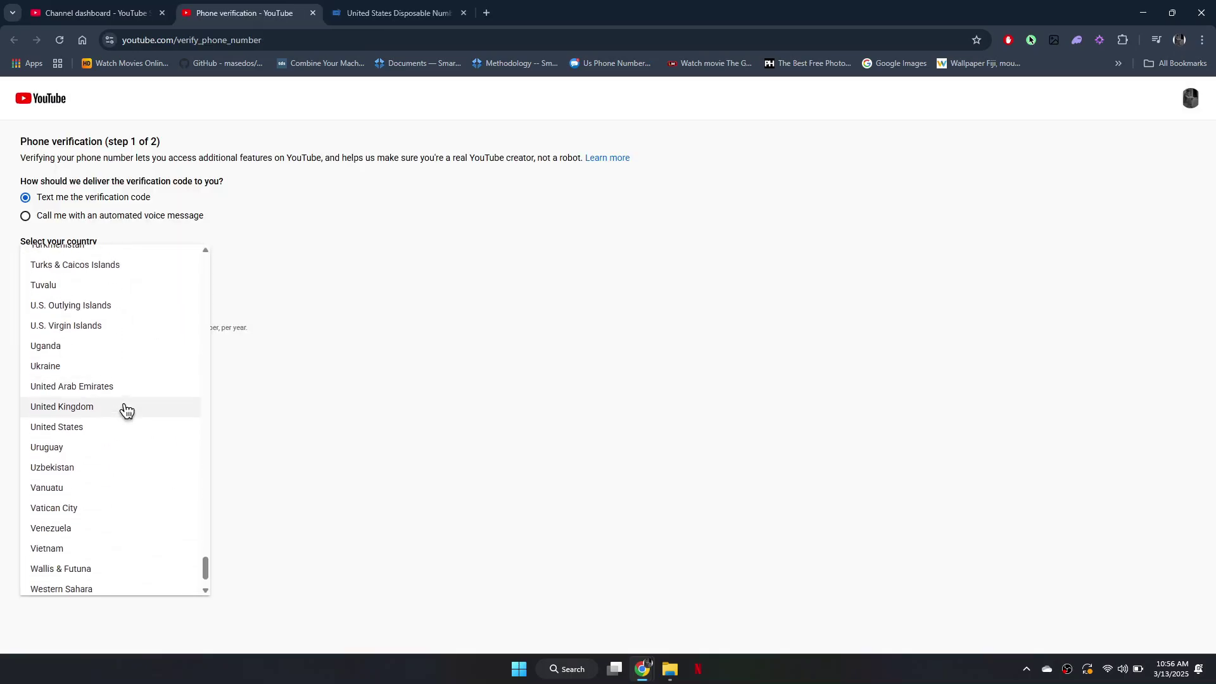
{"action": "left_click", "coordinate": [78, 425]}
{"action": "left_click", "coordinate": [78, 303]}
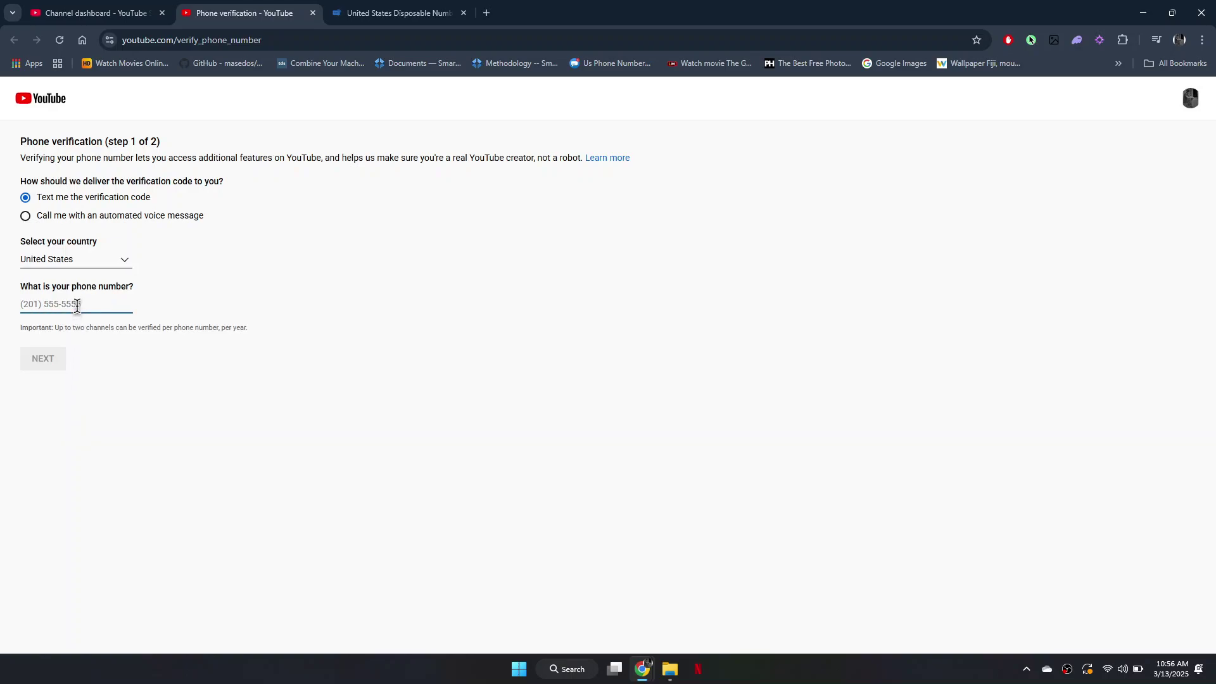
{"action": "key", "text": "ctrl+v"}
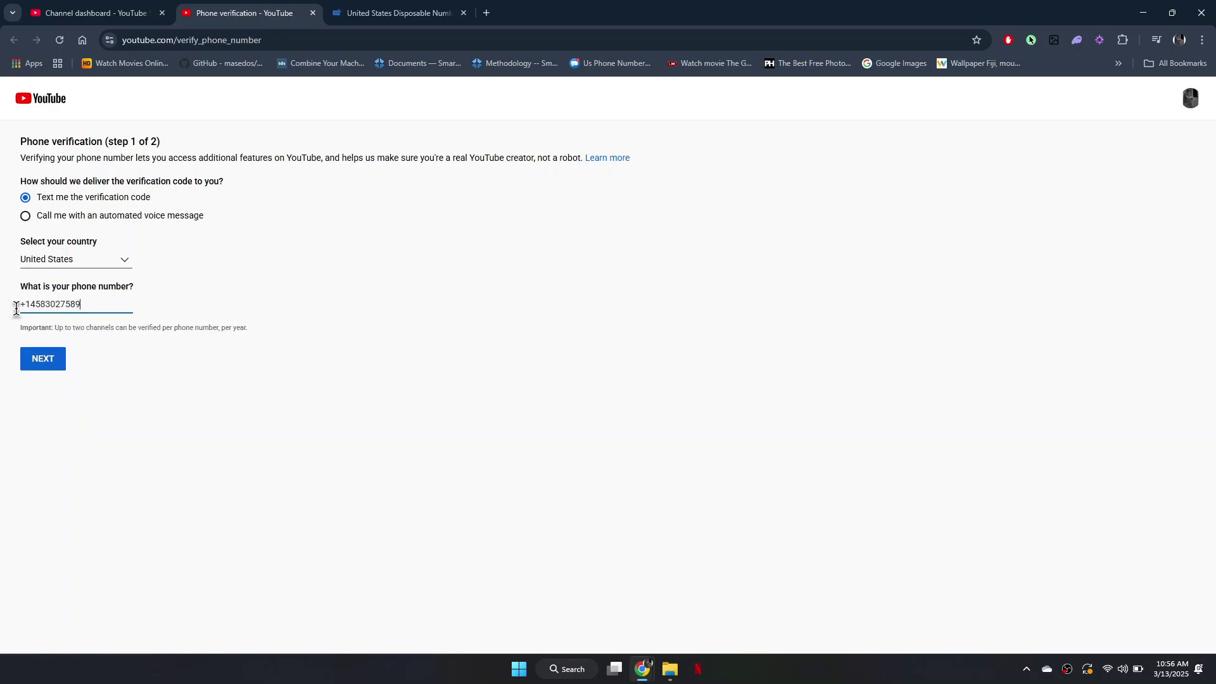
{"action": "left_click", "coordinate": [223, 338]}
Check the freephone.io and phone verification tabs, then go back to Studio's settings
{"action": "left_click", "coordinate": [392, 13]}
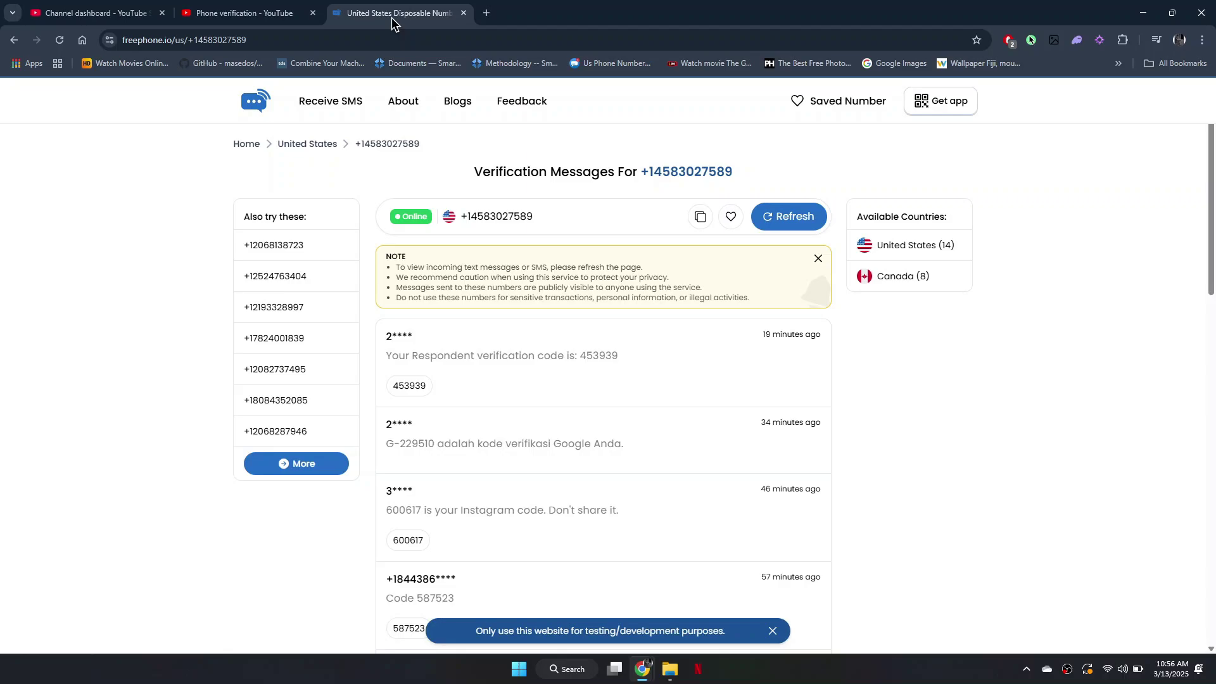
{"action": "left_click", "coordinate": [259, 13]}
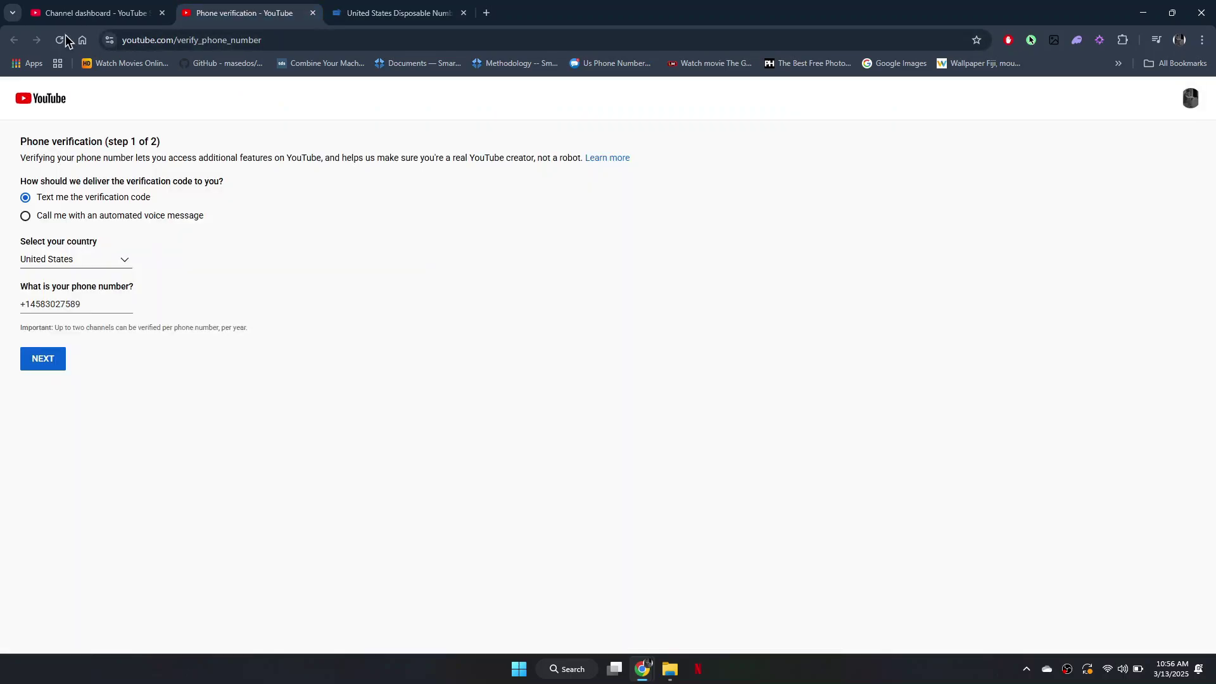
{"action": "left_click", "coordinate": [95, 13]}
{"action": "scroll", "coordinate": [787, 407], "scroll_direction": "down", "scroll_amount": 2}
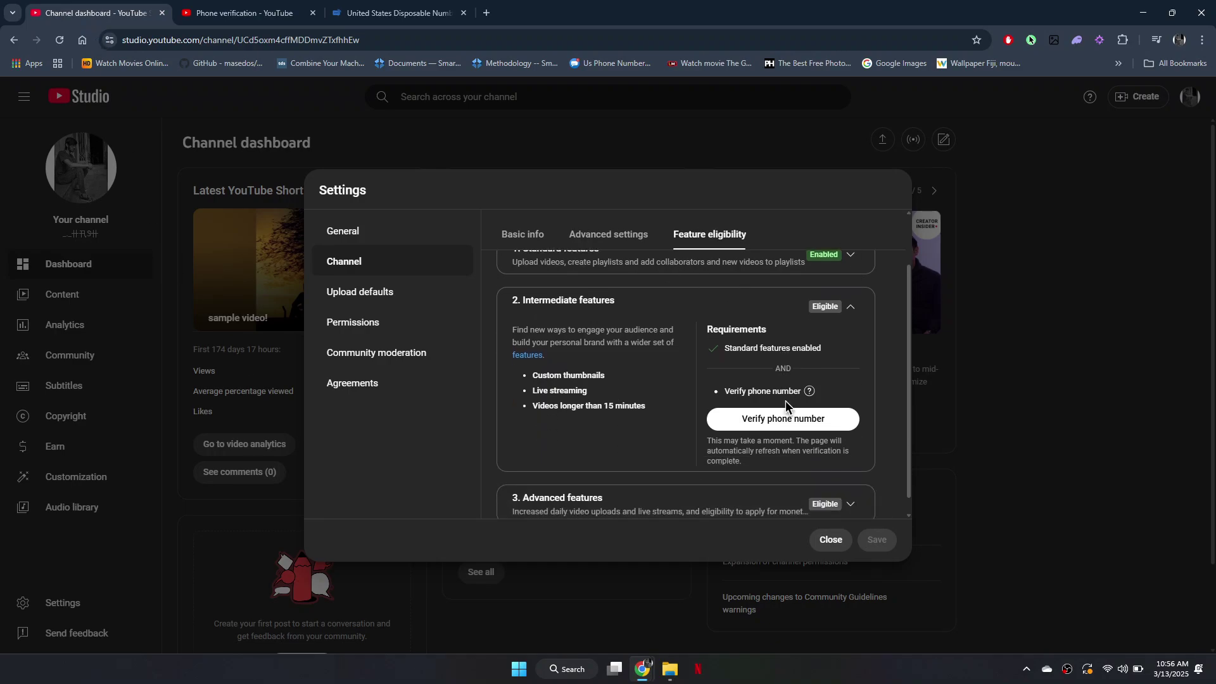